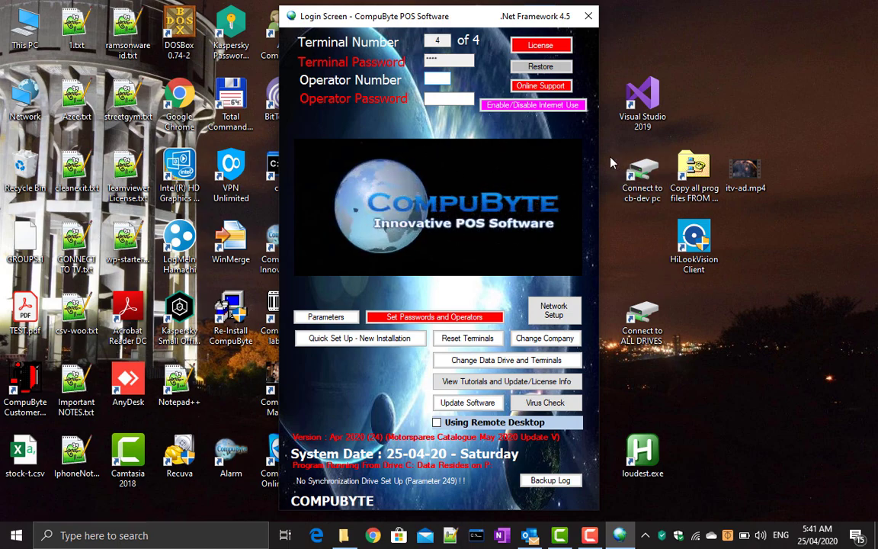
# Step: Open the Parameters settings by entering the level 10 password
pyautogui.click(334, 317)
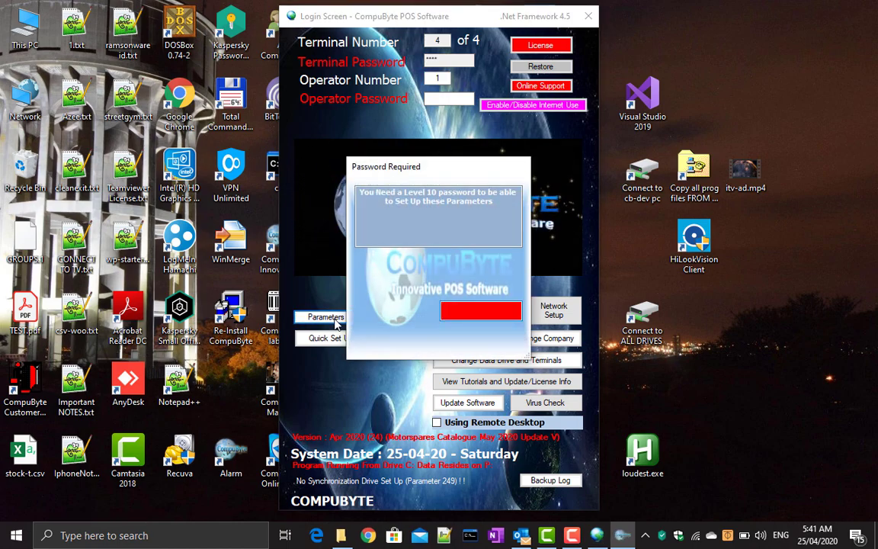
pyautogui.write('***')
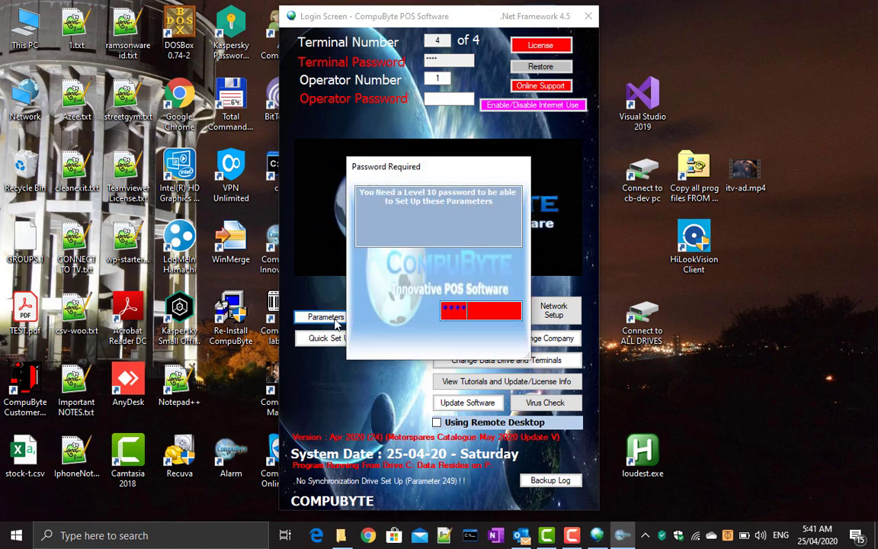
pyautogui.press('Return')
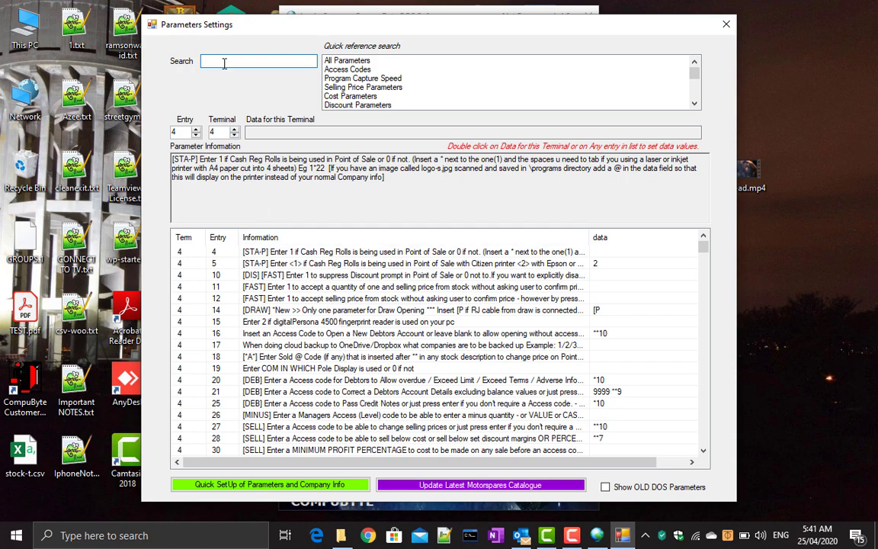
# Step: Search 'cata' and confirm entry 219's spares catalogue drive as P for this terminal
pyautogui.click(224, 64)
pyautogui.write('cata')
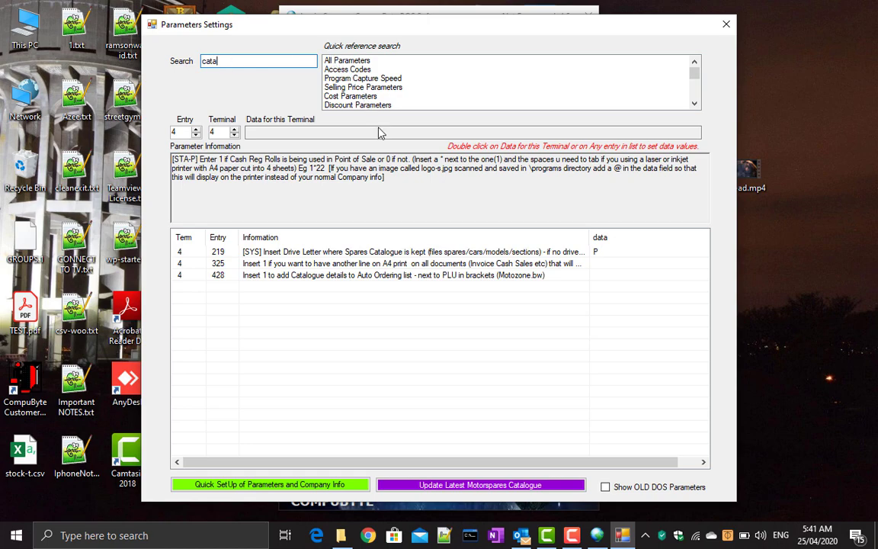
pyautogui.click(379, 254)
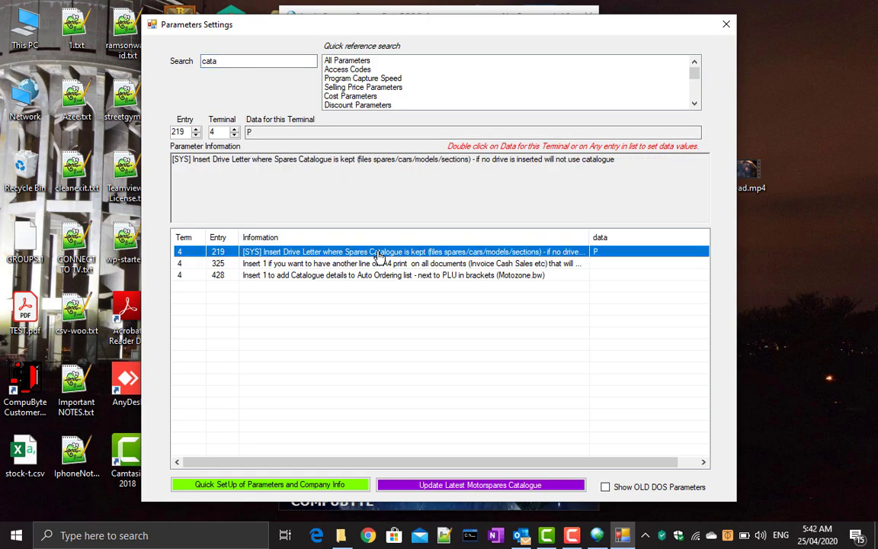
pyautogui.doubleClick(379, 253)
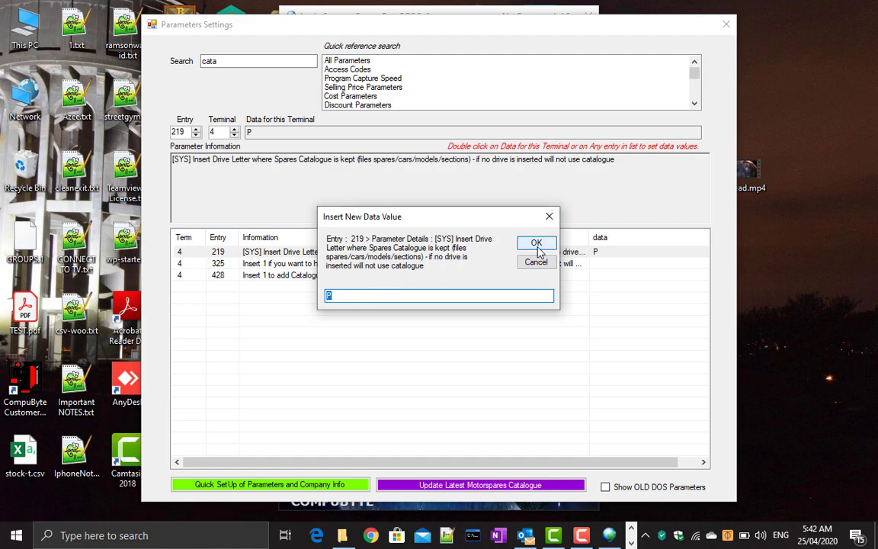
pyautogui.click(537, 250)
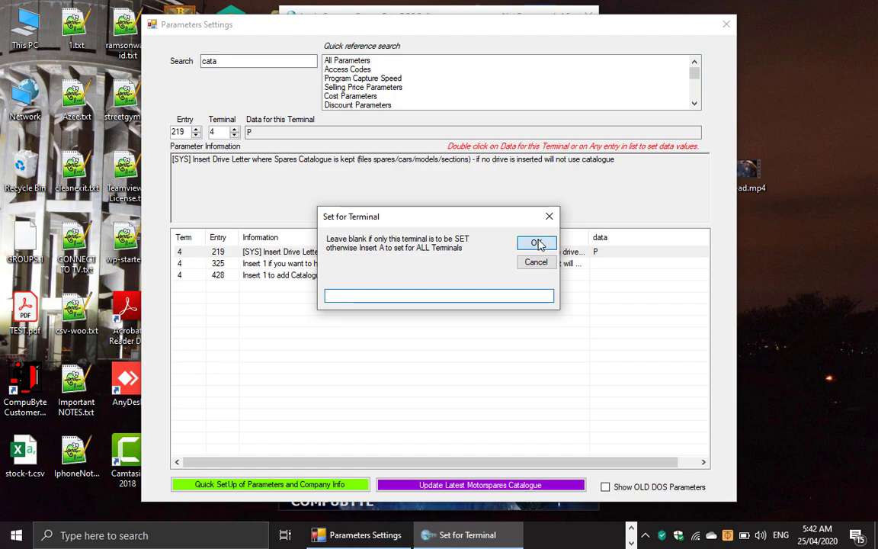
pyautogui.click(537, 243)
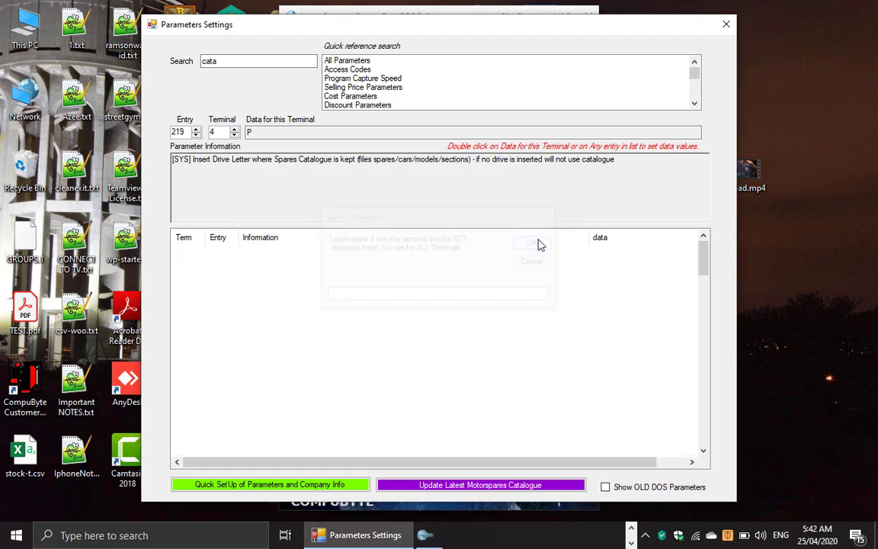
# Step: Open the spares catalogue update options and replace the CompuByte password field's contents with the catalogue password
pyautogui.click(473, 488)
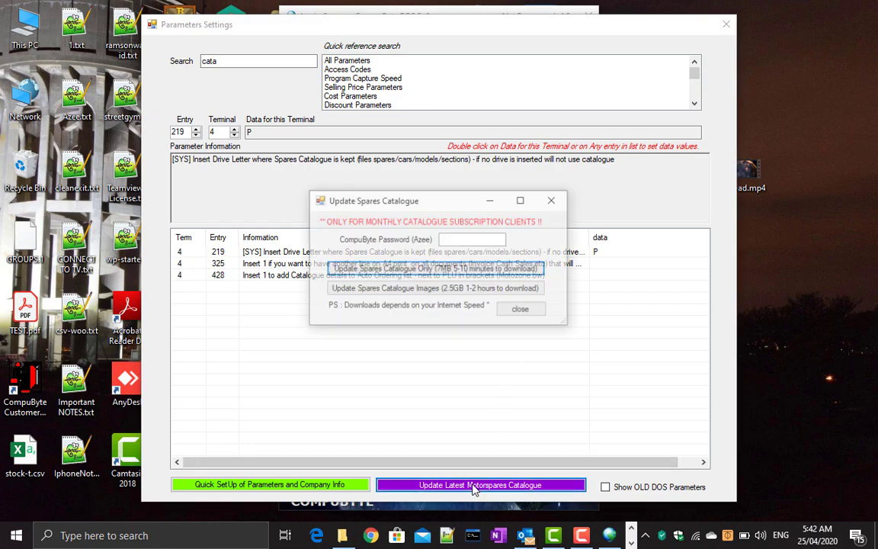
pyautogui.click(478, 239)
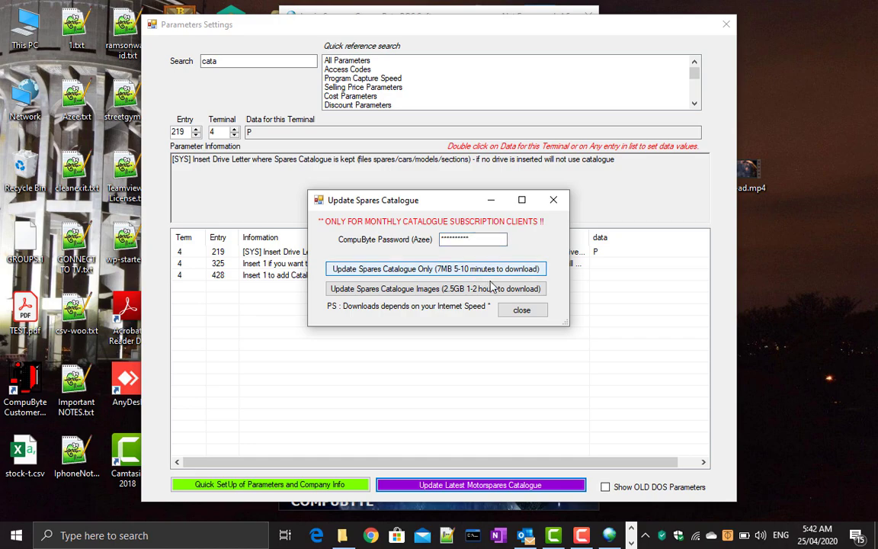
pyautogui.click(479, 240)
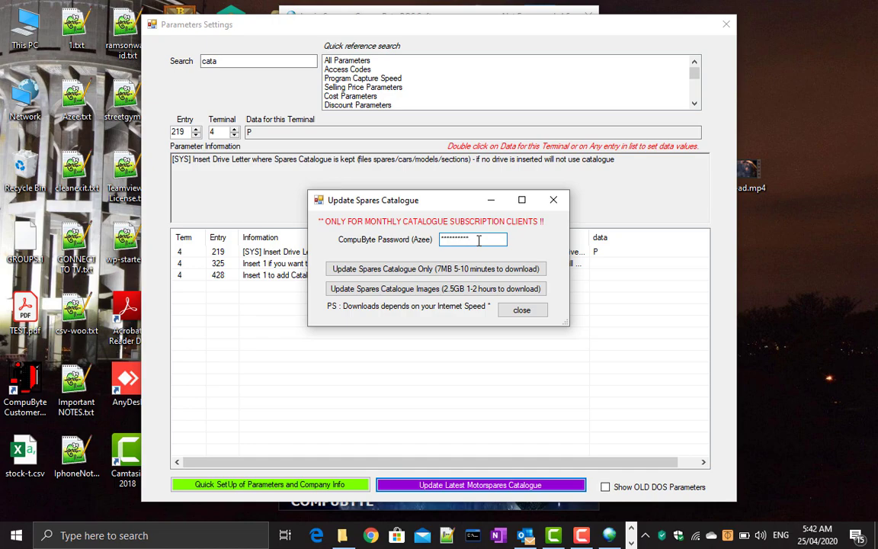
pyautogui.press('BackSpace')
pyautogui.press('BackSpace')
pyautogui.press('BackSpace')
pyautogui.press('BackSpace')
pyautogui.press('BackSpace')
pyautogui.press('BackSpace')
pyautogui.press('BackSpace')
pyautogui.press('BackSpace')
pyautogui.press('BackSpace')
# Step: Download the spares.7z catalogue update only, then close the Update Spares Catalogue window
pyautogui.click(485, 272)
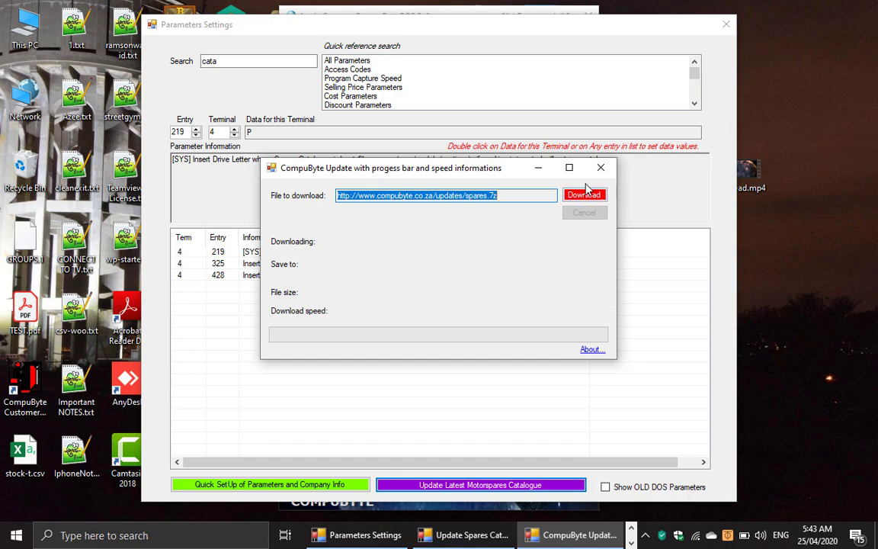
pyautogui.click(586, 195)
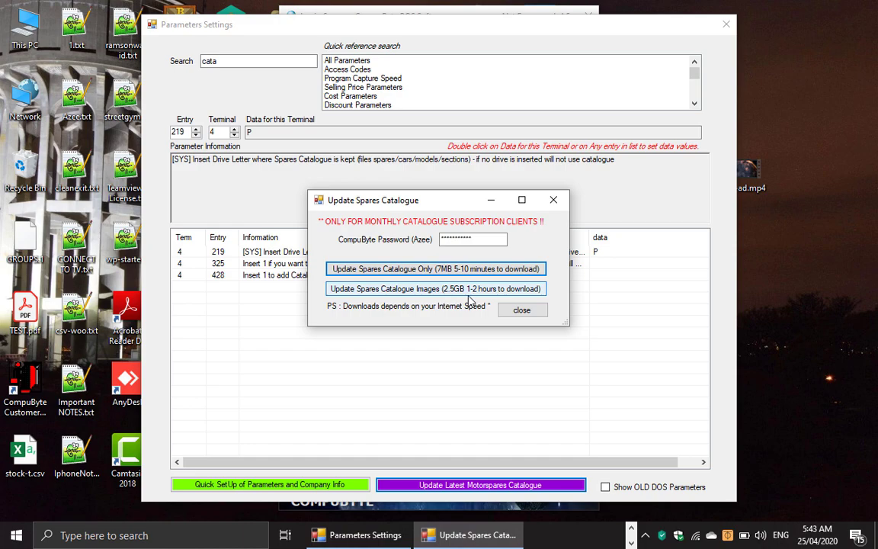
pyautogui.click(519, 312)
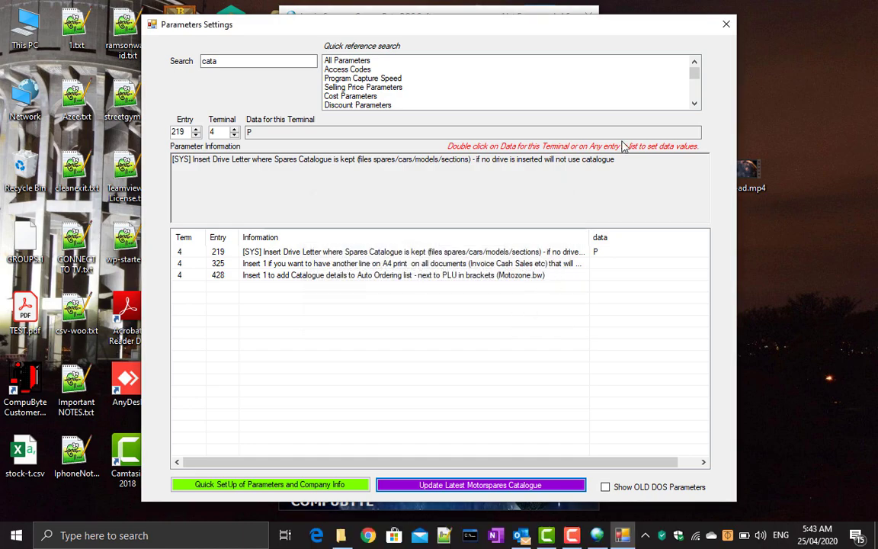
# Step: Store the parameter settings, log in as operator 1, and go to Cash Sales
pyautogui.click(721, 33)
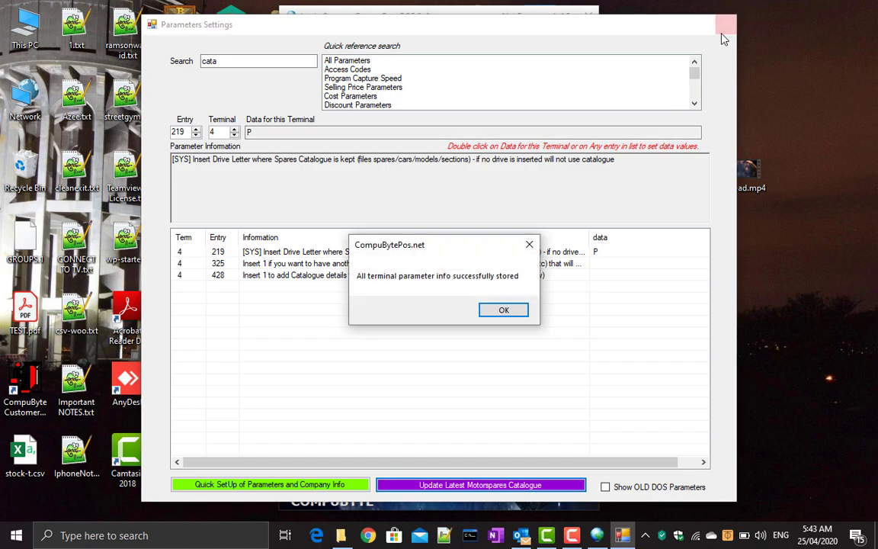
pyautogui.click(504, 309)
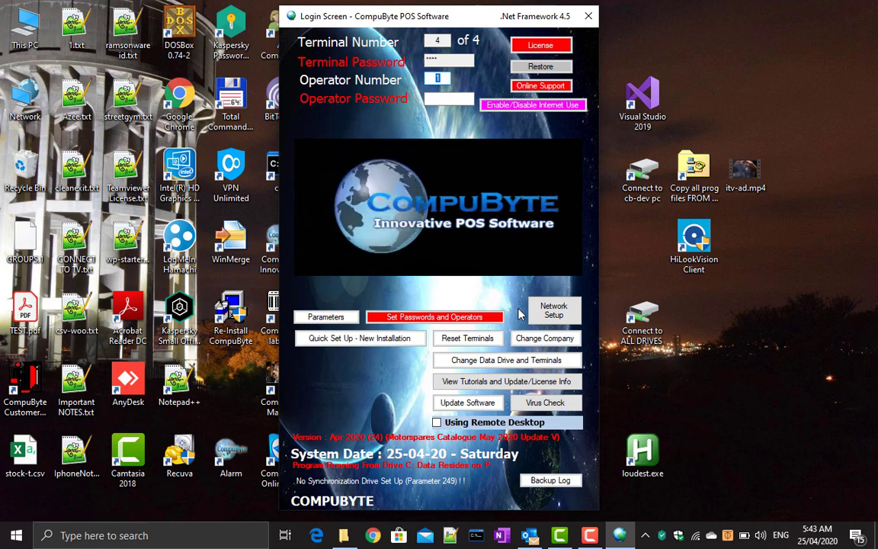
pyautogui.press('Tab')
pyautogui.write('1')
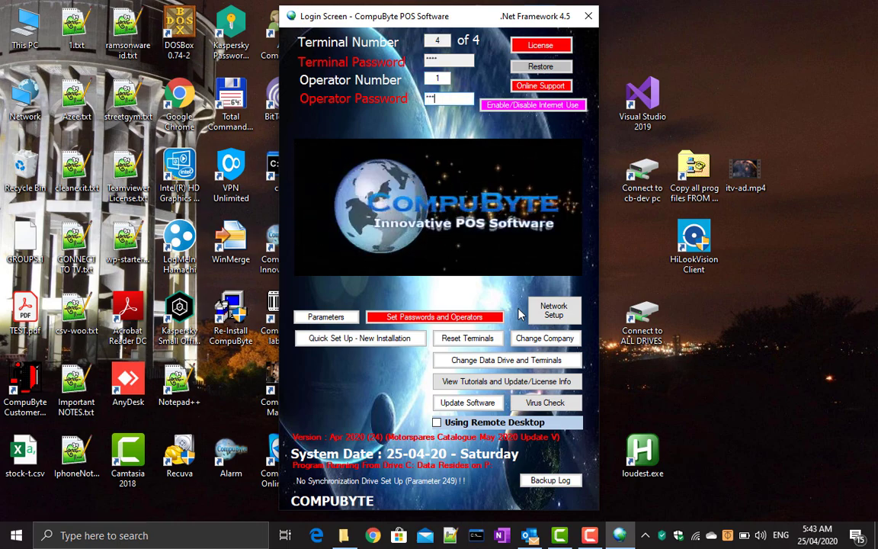
pyautogui.press('Return')
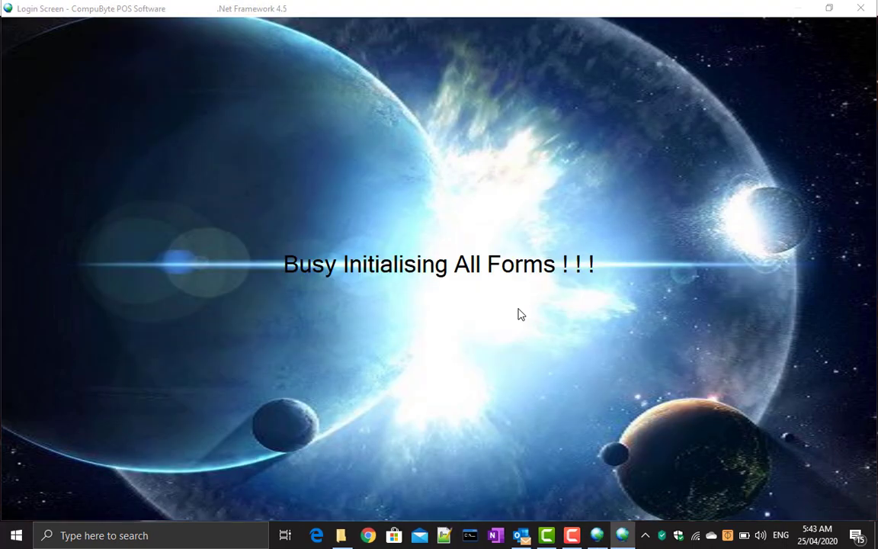
pyautogui.press('1')
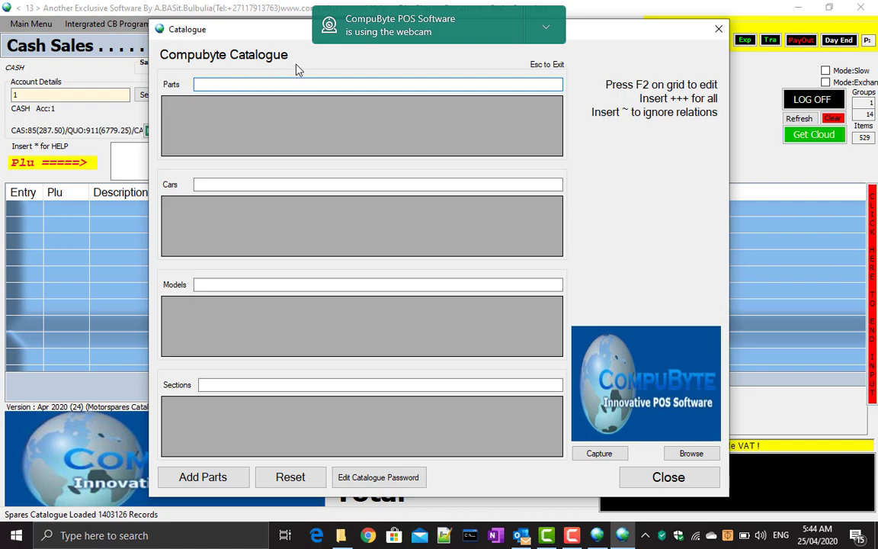
# Step: Choose TOYOTA as the car make in the catalogue
pyautogui.click(196, 186)
pyautogui.write('fo')
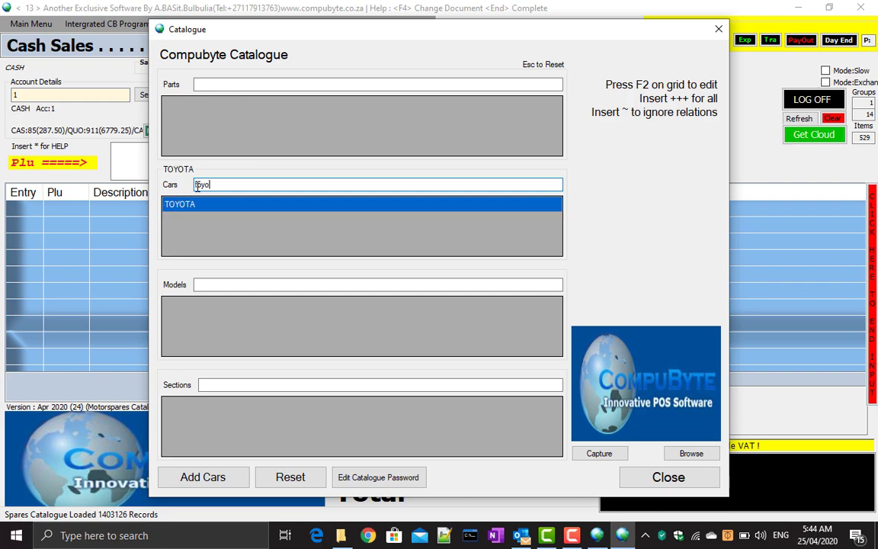
pyautogui.click(196, 206)
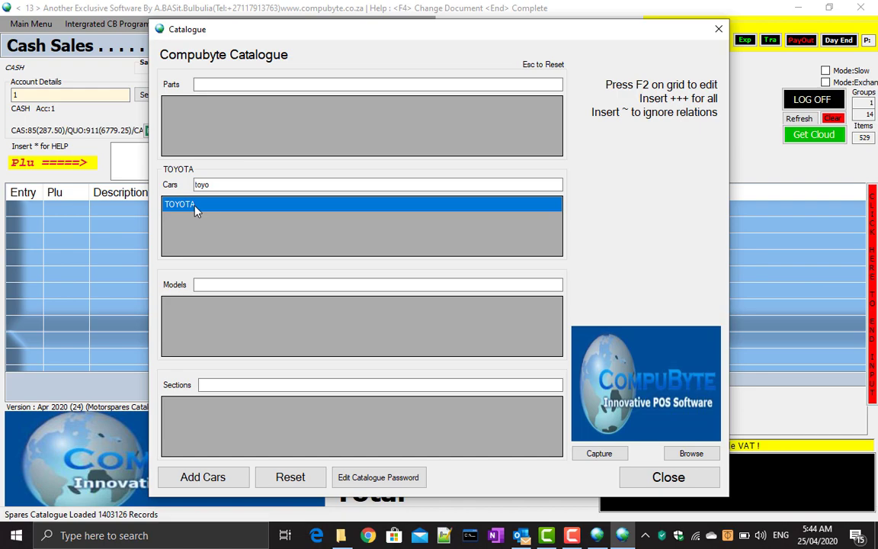
pyautogui.press('Return')
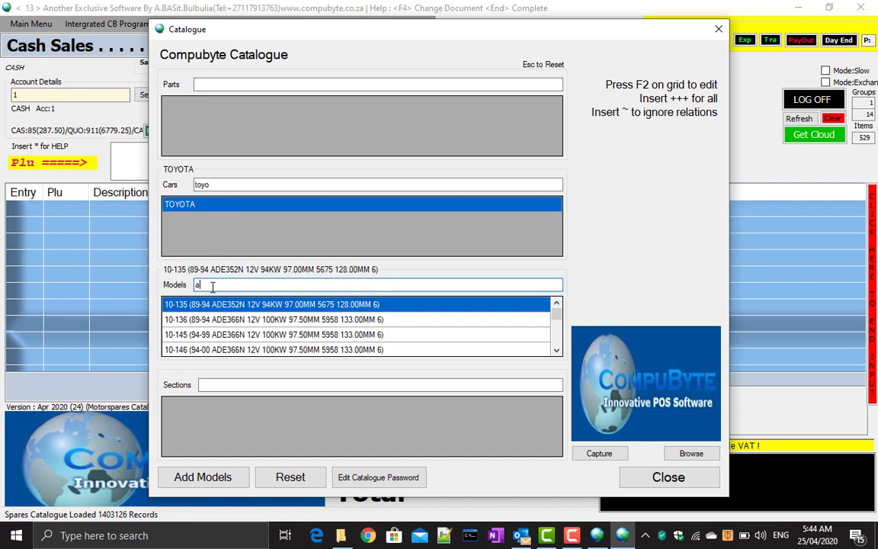
# Step: Select the HIACE 1600 RH20 model and the WHEEL BEARINGS section
pyautogui.press('BackSpace')
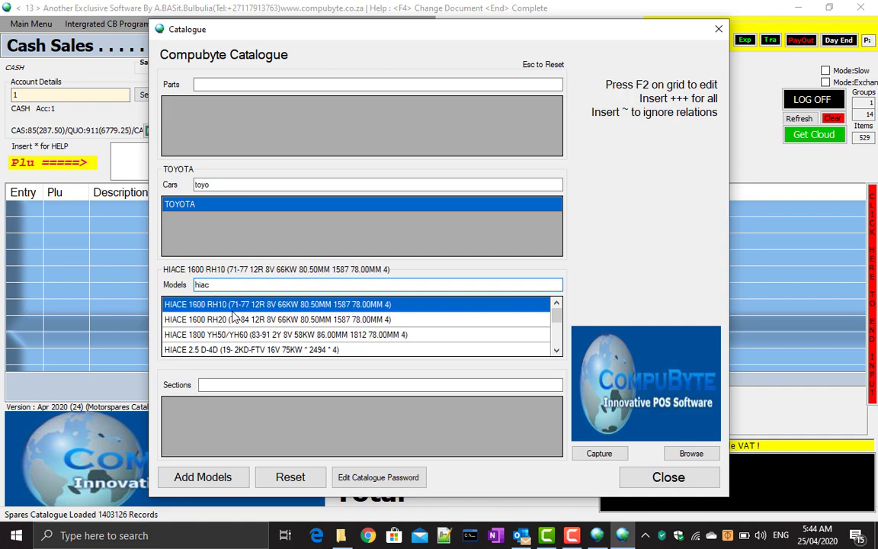
pyautogui.click(238, 321)
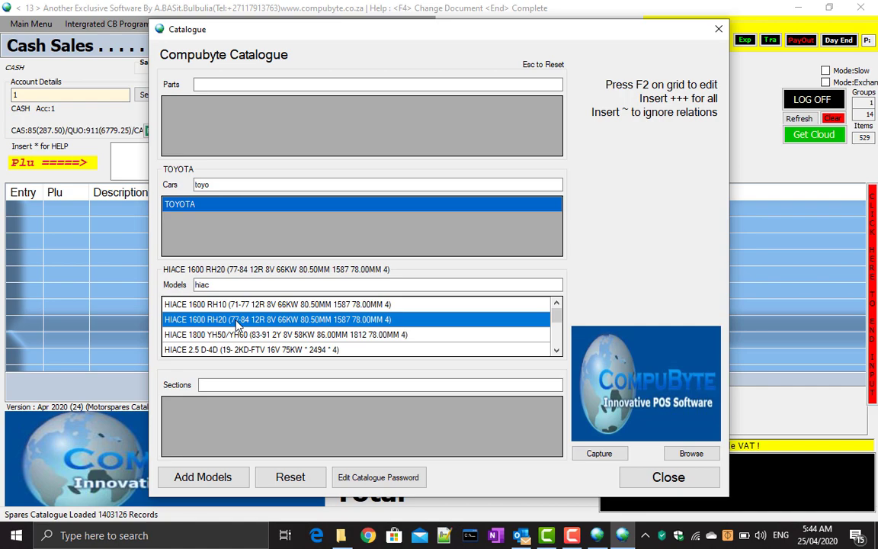
pyautogui.doubleClick(237, 321)
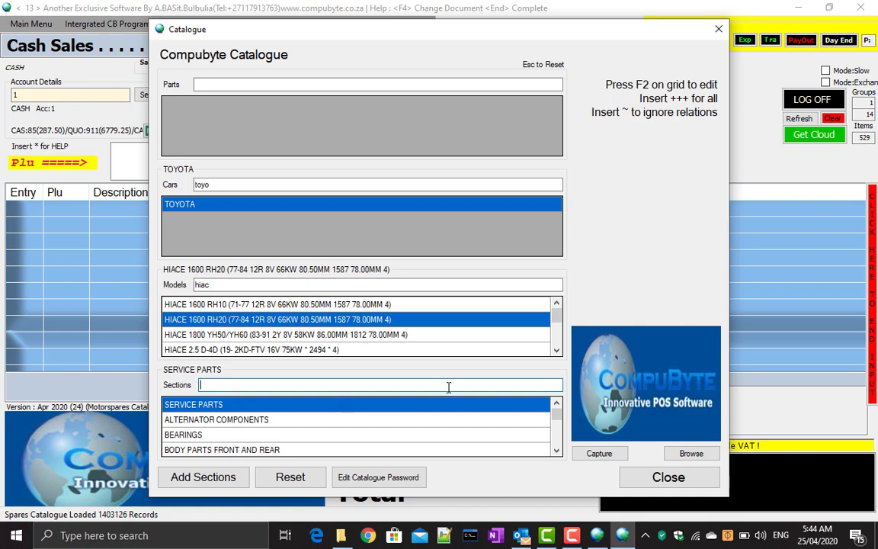
pyautogui.moveTo(559, 416); pyautogui.dragTo(556, 439)
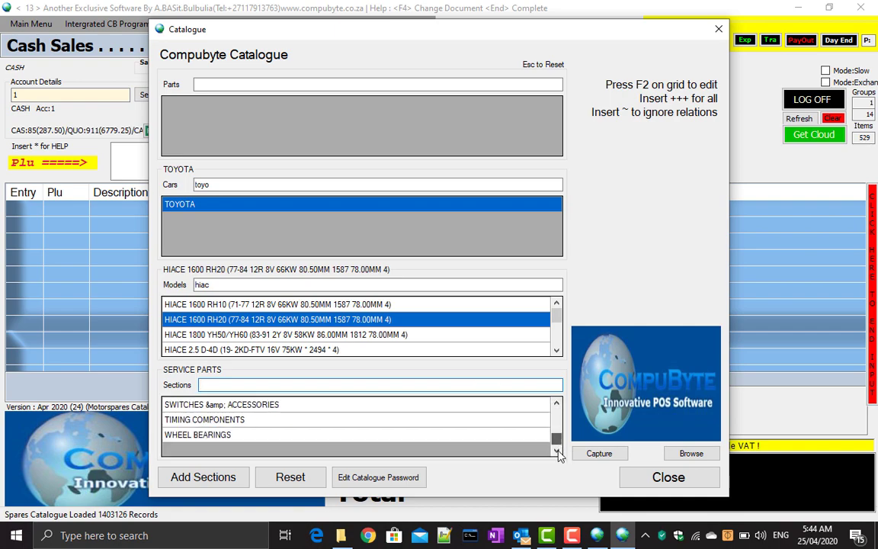
pyautogui.click(220, 436)
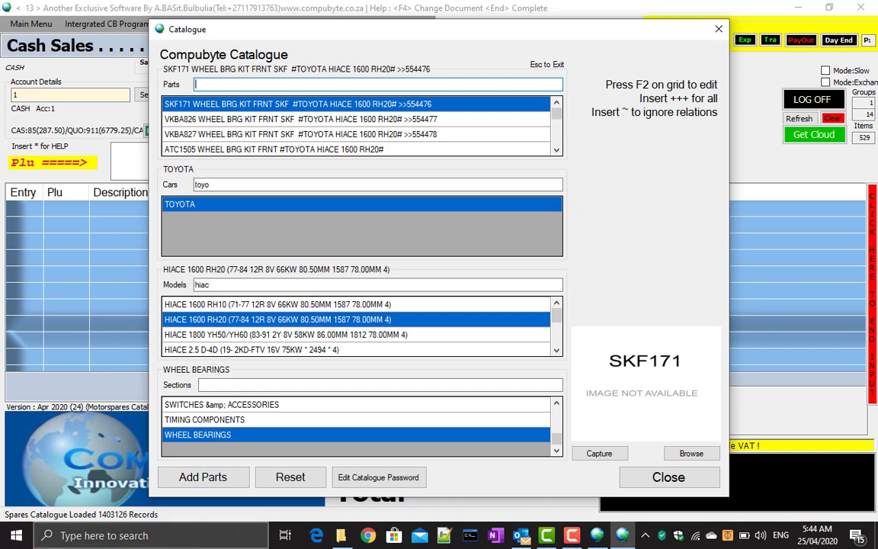
# Step: Select the VKBA827 wheel bearing kit and view its picture full size before closing it
pyautogui.press('Down')
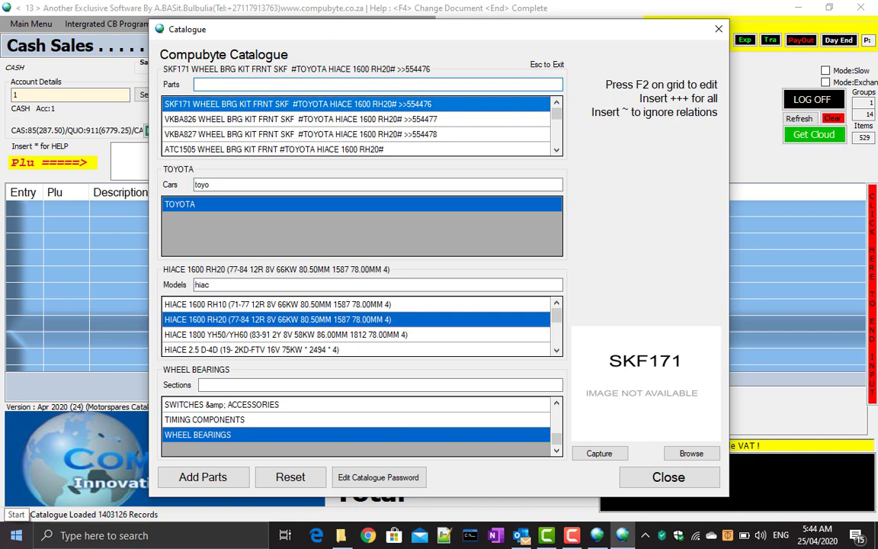
pyautogui.press('Down')
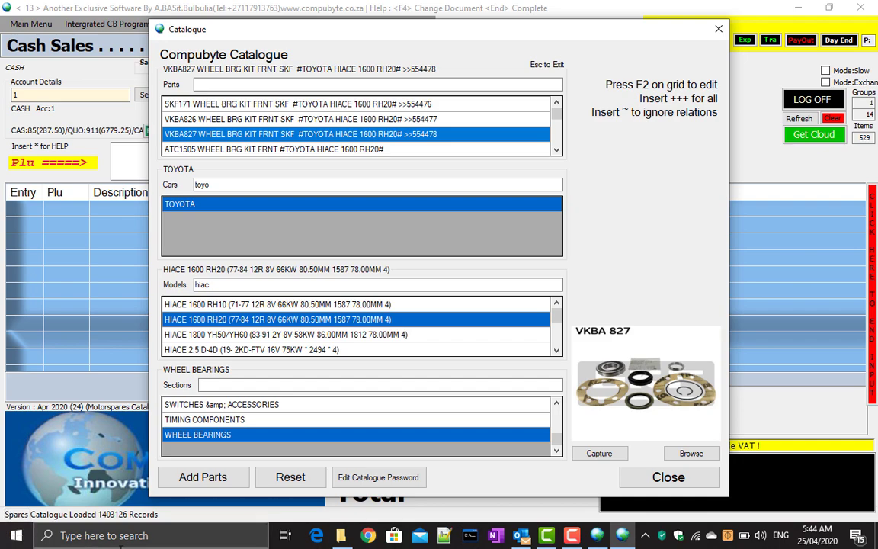
pyautogui.click(638, 406)
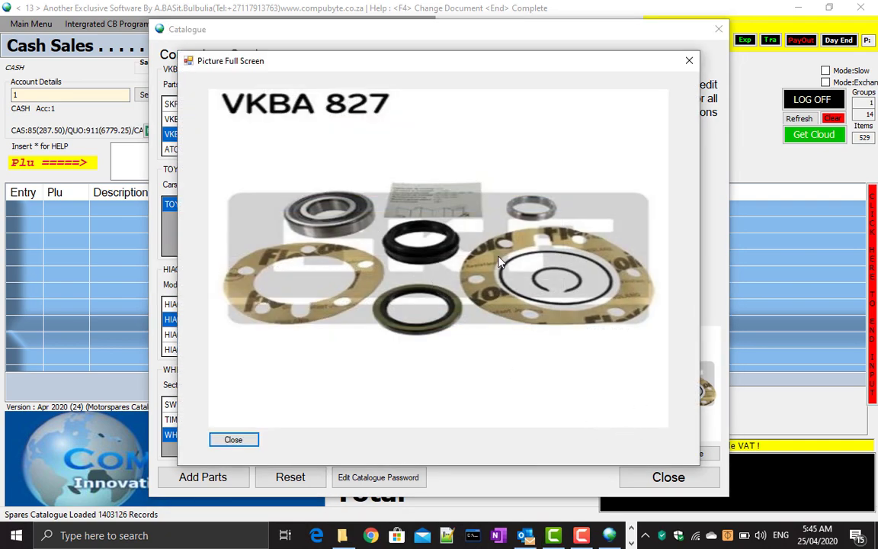
pyautogui.click(234, 440)
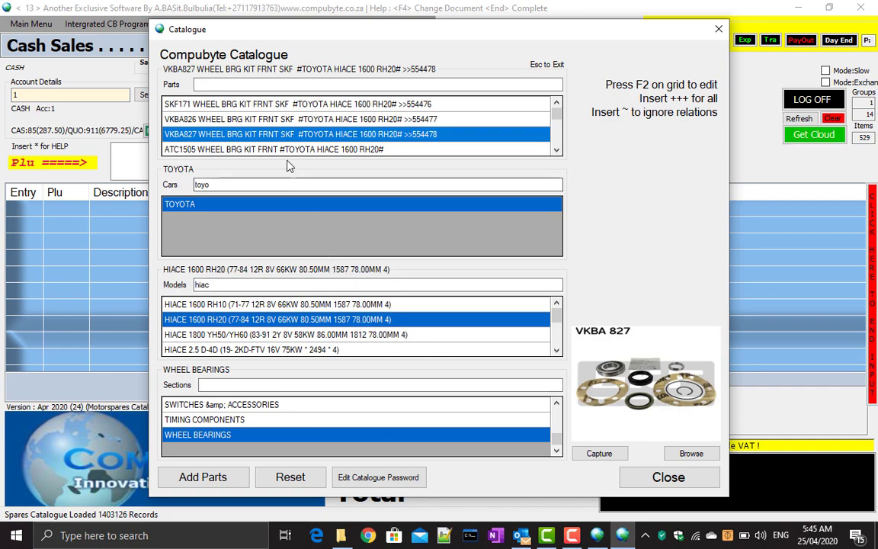
# Step: Replace the car make search with 'vol' and choose VOLKSWAGEN
pyautogui.click(231, 184)
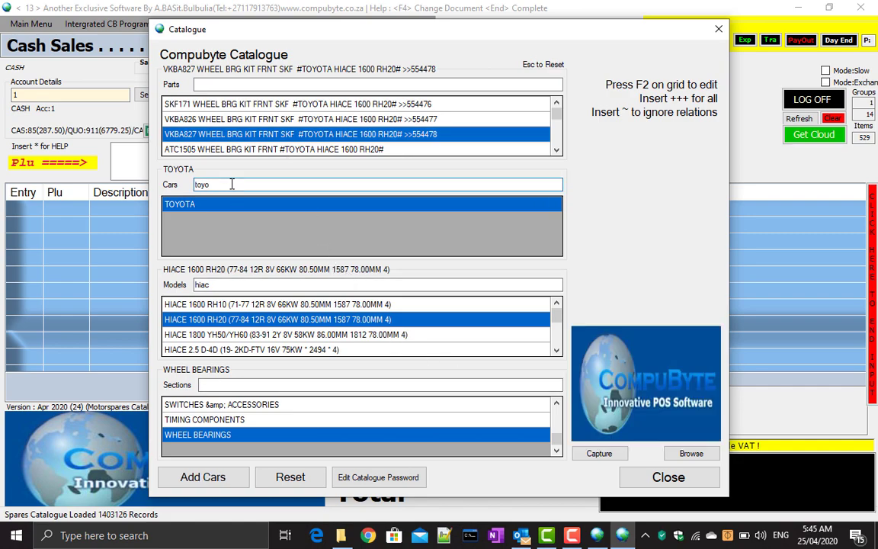
pyautogui.press('BackSpace')
pyautogui.press('BackSpace')
pyautogui.press('BackSpace')
pyautogui.press('BackSpace')
pyautogui.write('vol')
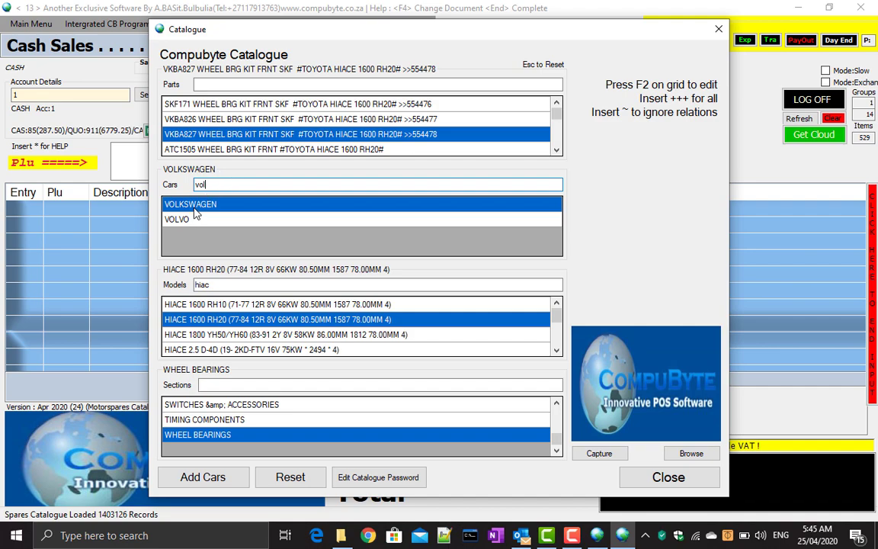
pyautogui.click(194, 205)
pyautogui.press('Return')
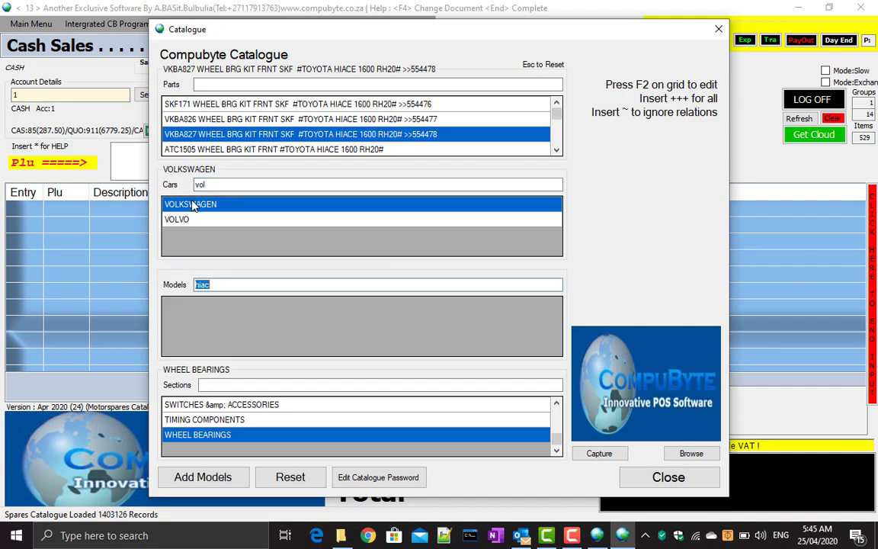
# Step: Filter models by 'up', select UP! 1.0, and pick the SERVICE PARTS section
pyautogui.write('up')
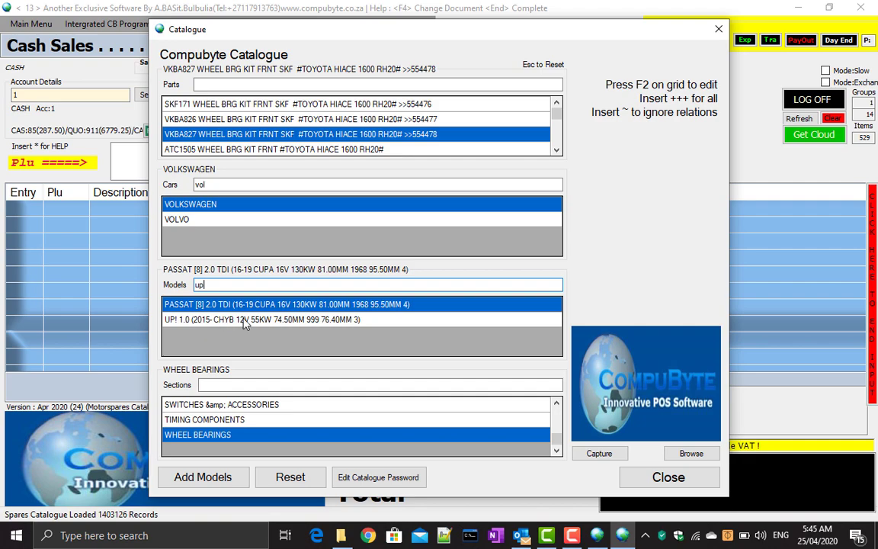
pyautogui.click(286, 320)
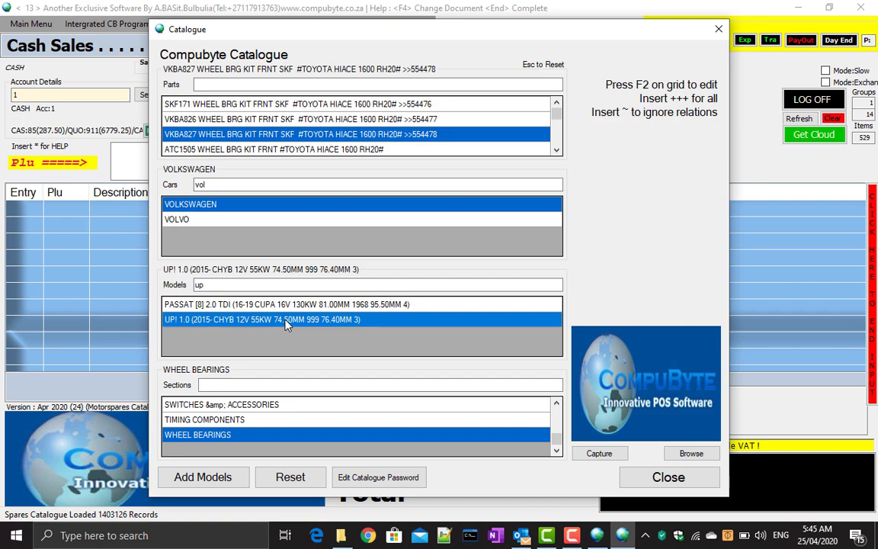
pyautogui.doubleClick(288, 321)
pyautogui.click(221, 403)
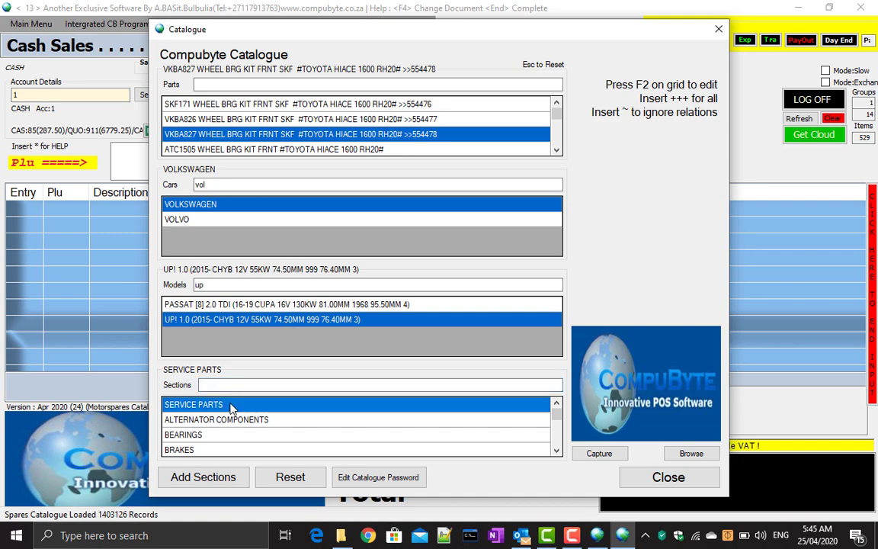
# Step: Load the UP! 1.0 service parts, step down to the OPT3179 disc pads, then Reset all searches
pyautogui.doubleClick(233, 407)
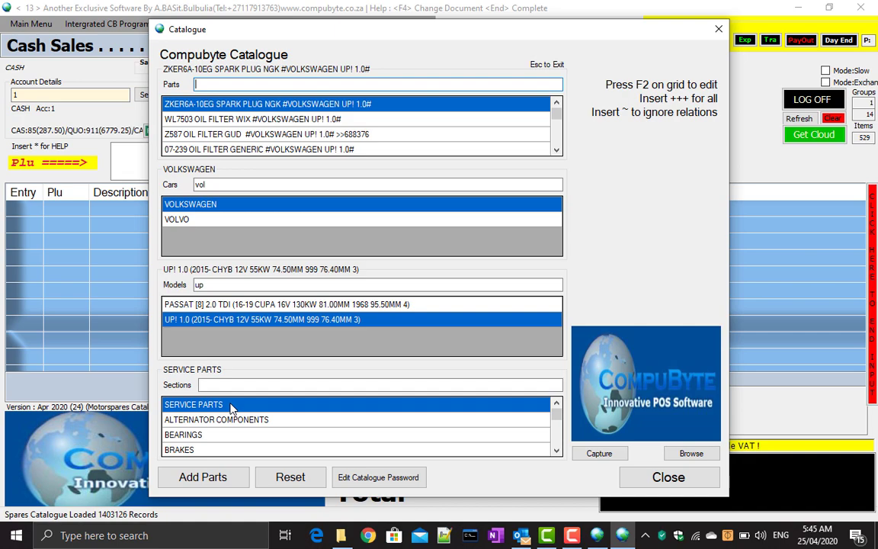
pyautogui.press('Down')
pyautogui.press('Down')
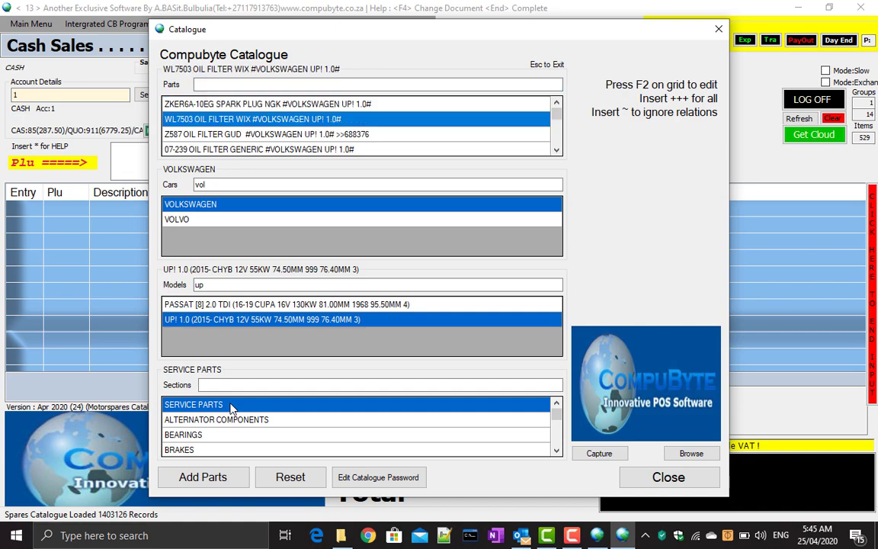
pyautogui.press('Down')
pyautogui.press('Down')
pyautogui.press('Down')
pyautogui.press('Down')
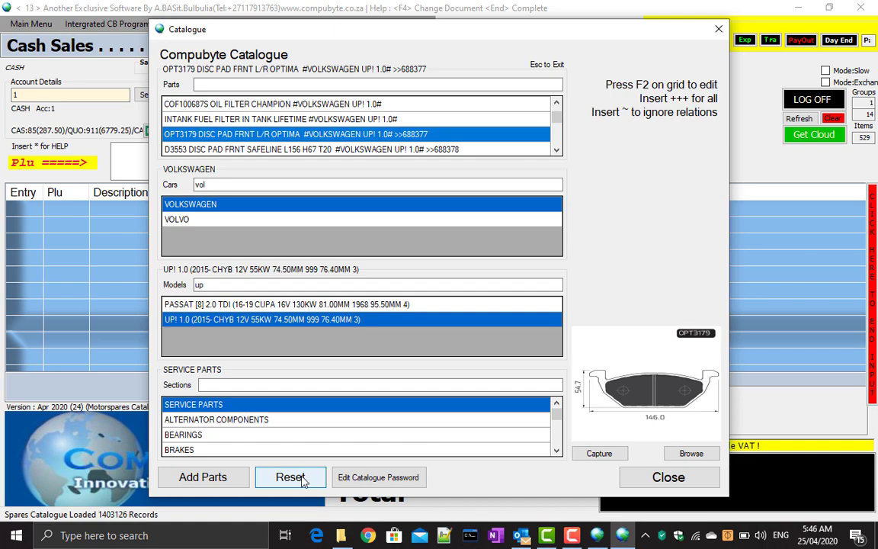
pyautogui.click(290, 477)
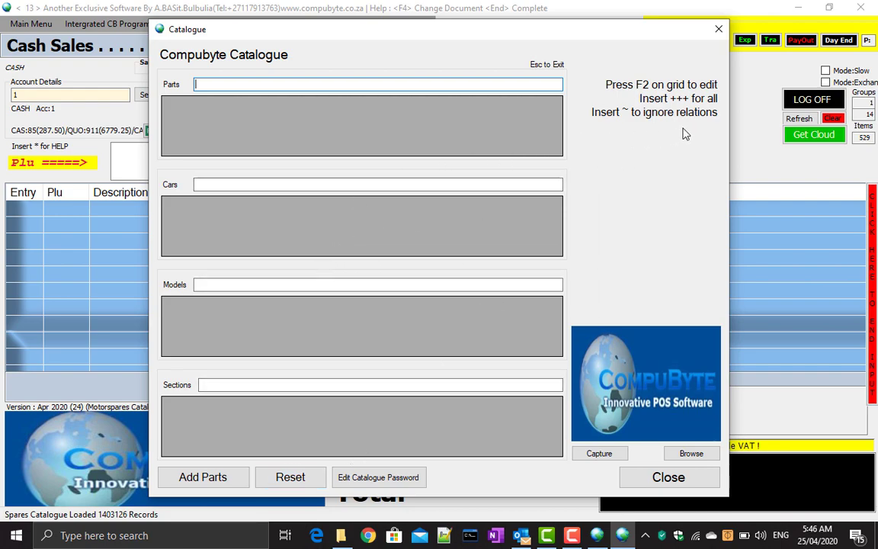
# Step: Close the Compubyte Catalogue window to return to the empty Cash Sales screen
pyautogui.rightClick(448, 184)
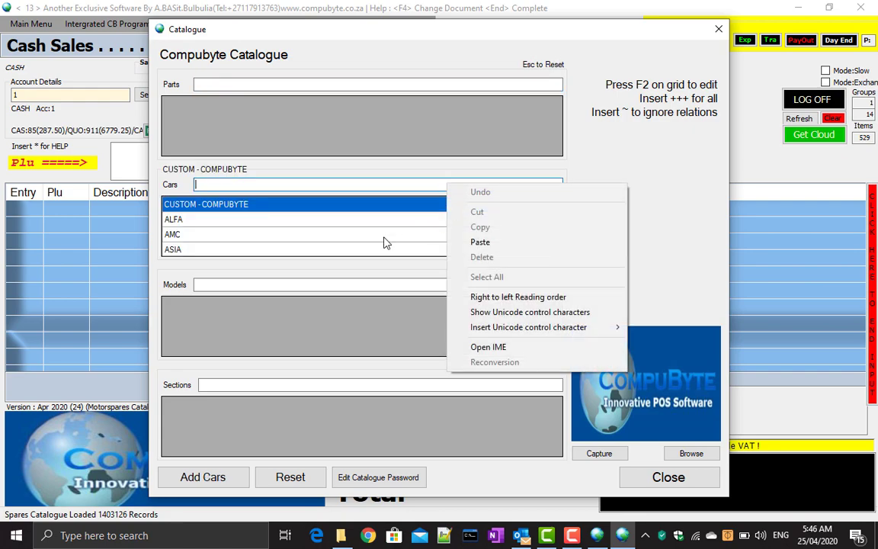
pyautogui.click(674, 238)
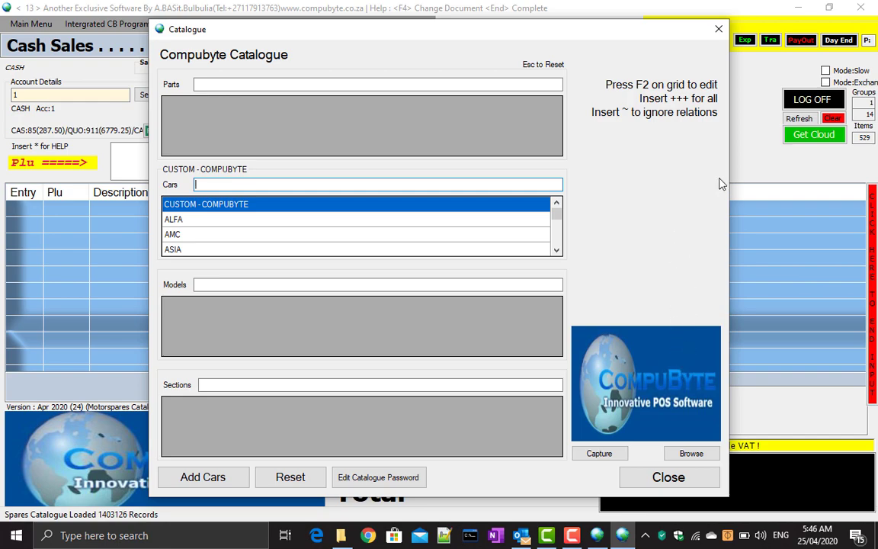
pyautogui.click(719, 32)
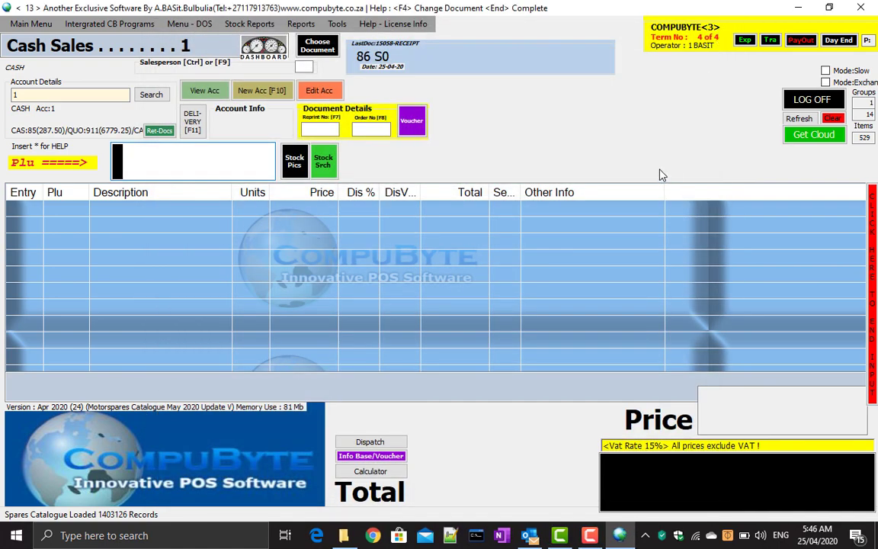
# Step: Reopen the catalogue, search 'pors' to pick PORSCHE, and enter 'cay' to list Cayenne models
pyautogui.press('Return')
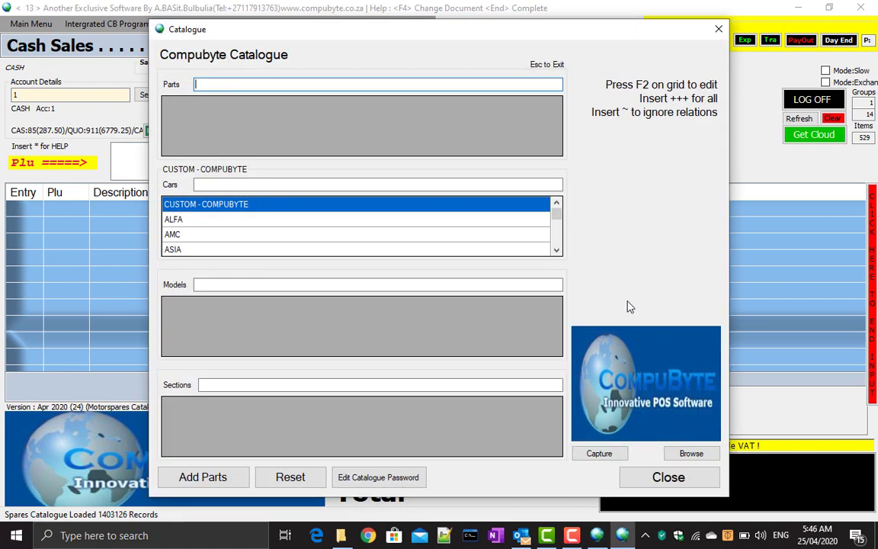
pyautogui.click(321, 184)
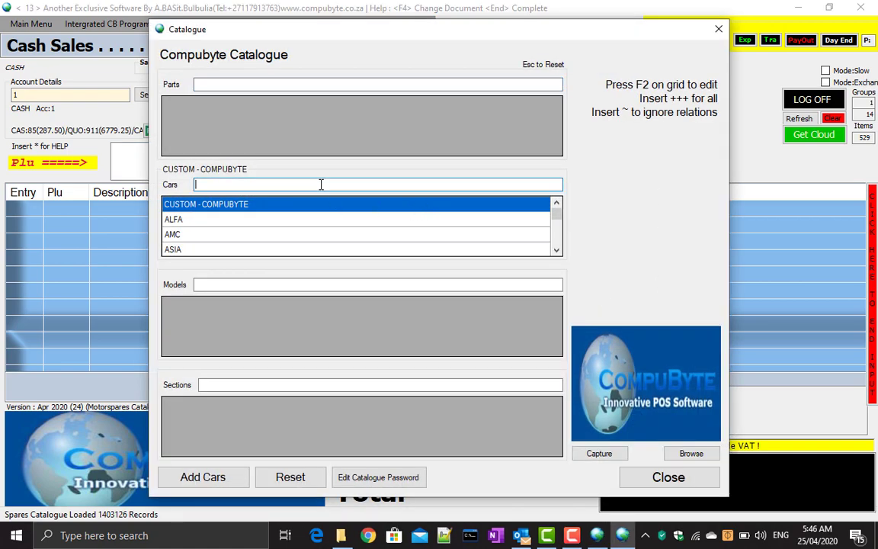
pyautogui.write('o')
pyautogui.press('BackSpace')
pyautogui.write('pors')
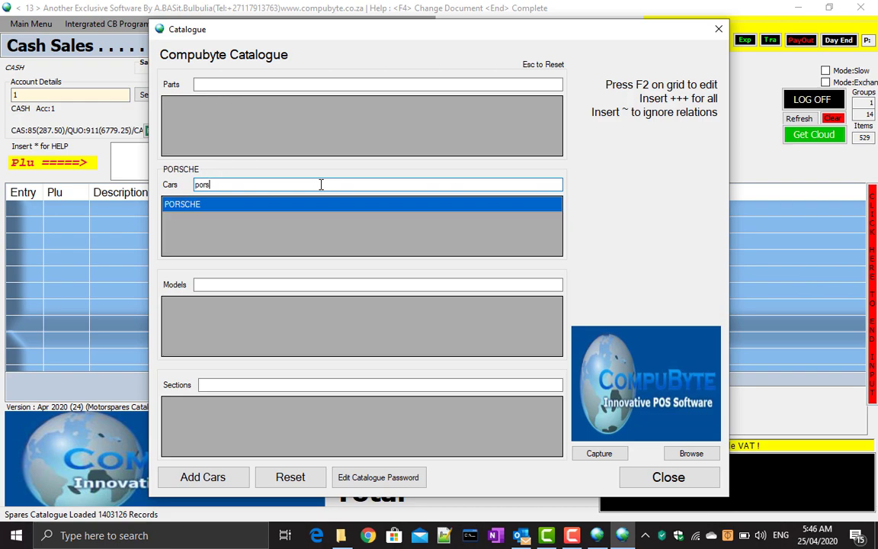
pyautogui.click(198, 217)
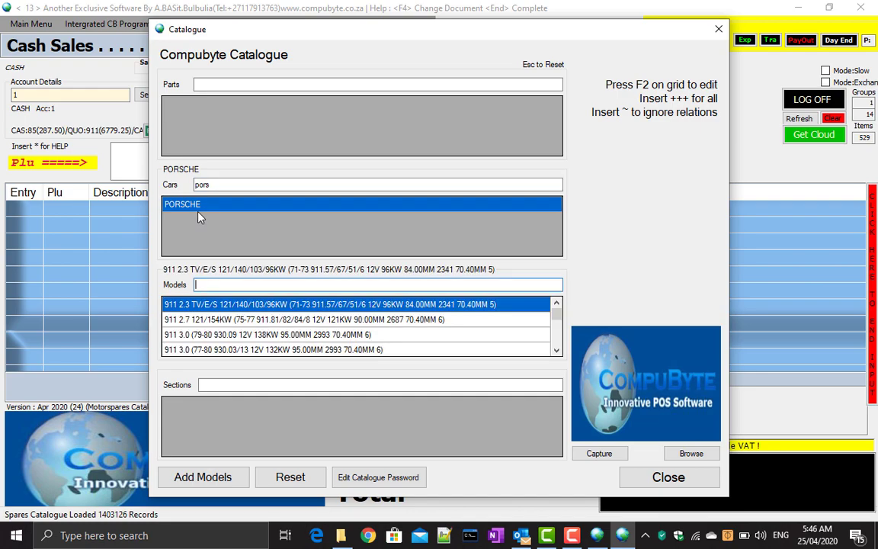
pyautogui.write('cay')
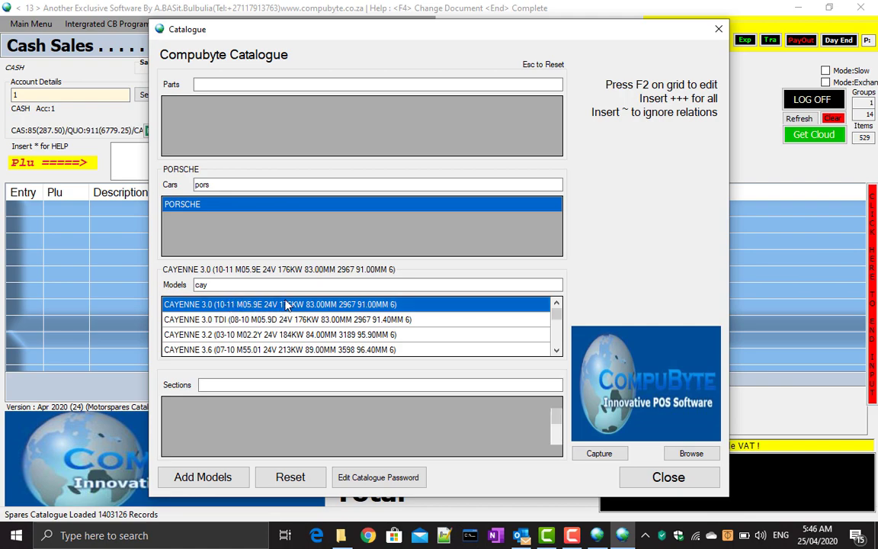
# Step: Load the CAYENNE 3.0 parts and move down past the F026400182 air filter to the Y-1002AS glow plug
pyautogui.click(287, 305)
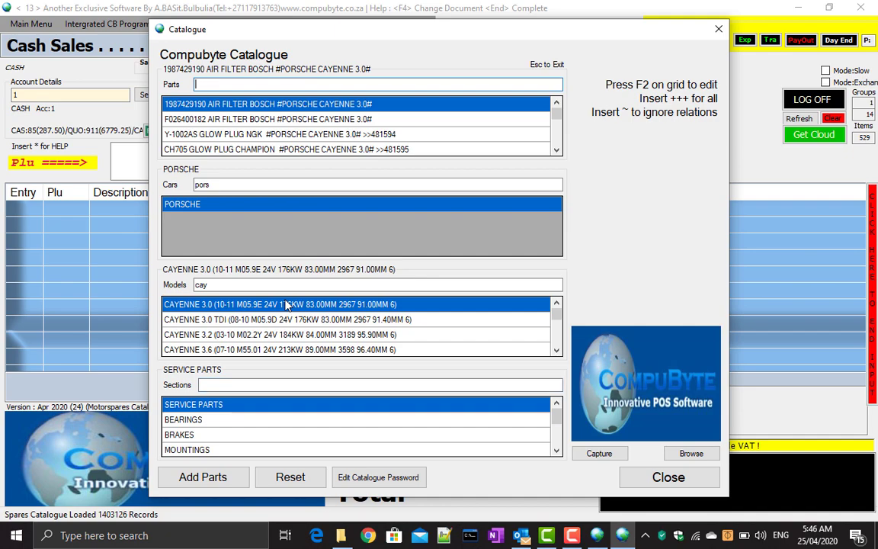
pyautogui.press('Down')
pyautogui.press('Down')
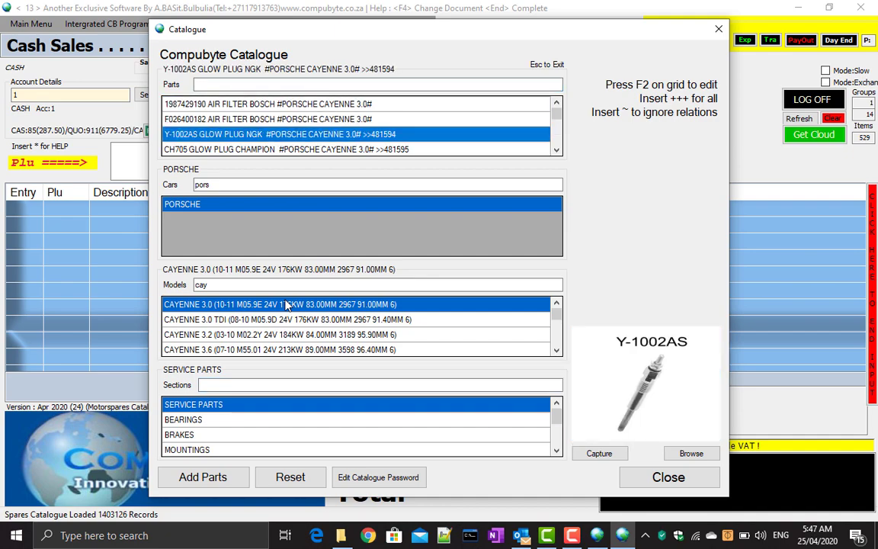
pyautogui.press('Down')
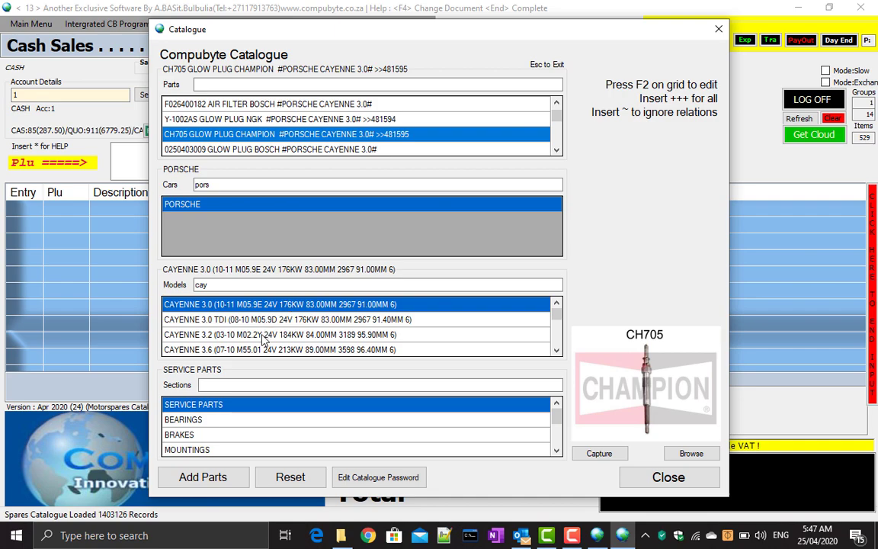
# Step: Send the CH705 Champion glow plug code from the Parts grid to the Cash Sales Plu field
pyautogui.doubleClick(366, 136)
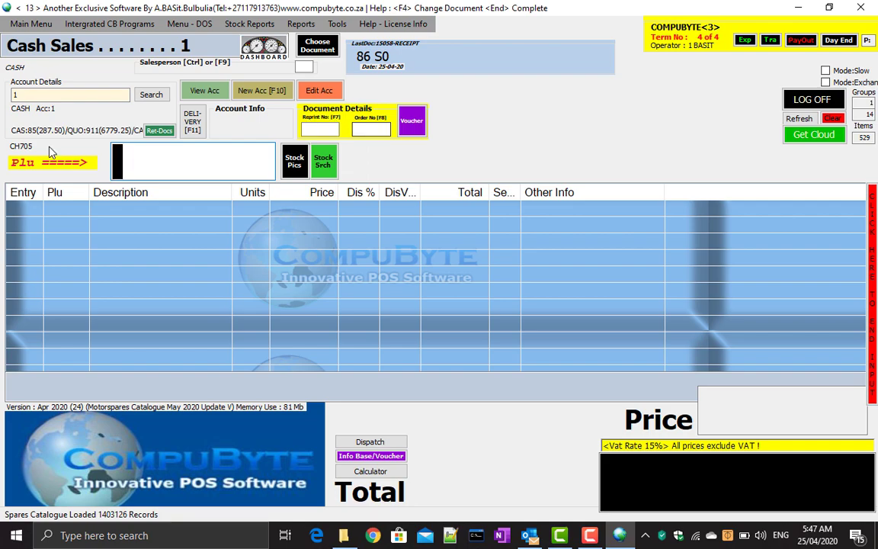